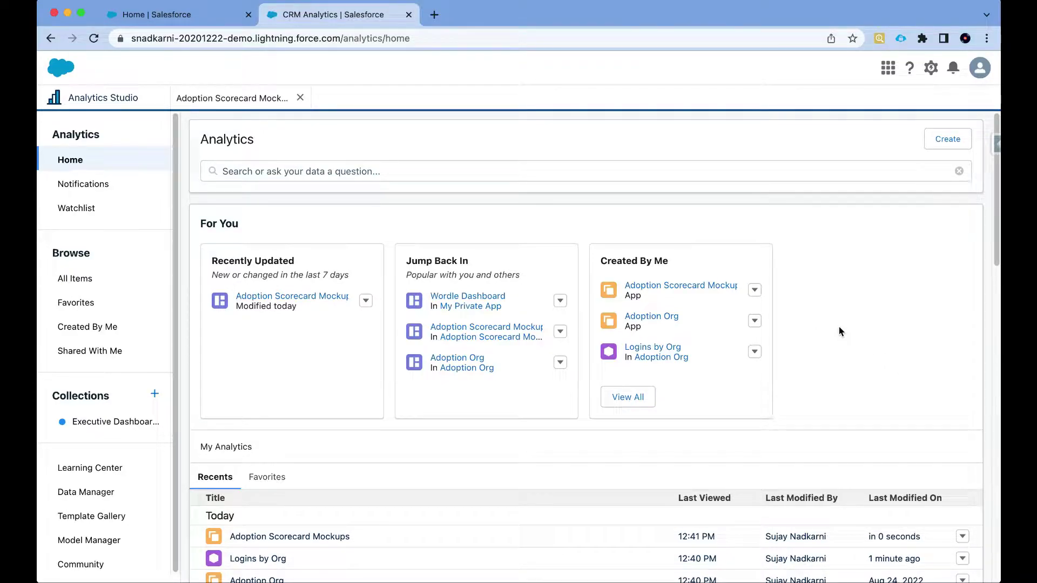
# - Open the Create menu on the Analytics Studio home page to see the App, Dashboard, Component, Story and Dataset options
pyautogui.click(931, 141)
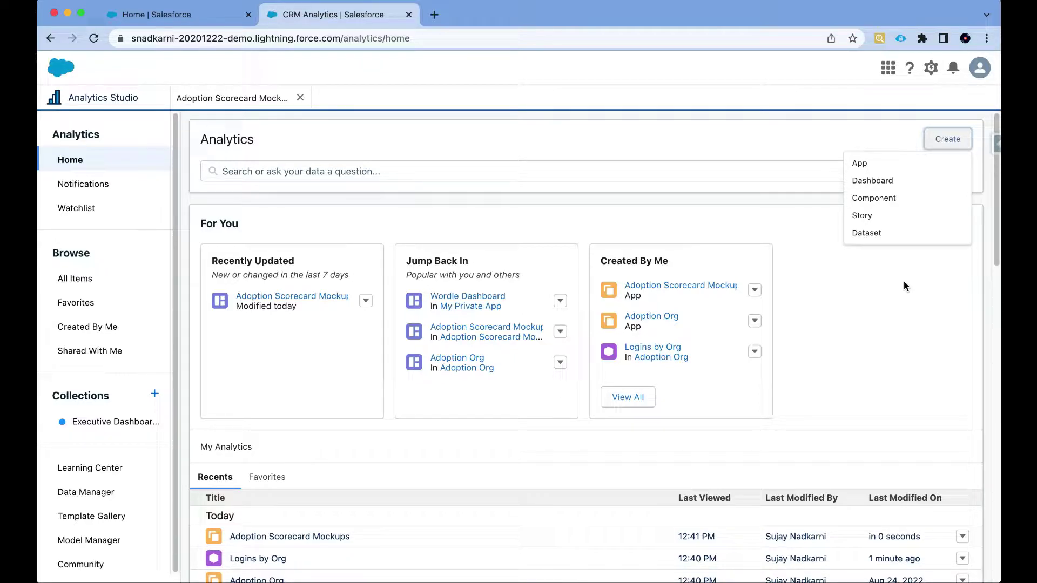
# - Start a new App and select the Sales Analytics for Sales Cloud Einstein template from the gallery
pyautogui.click(862, 163)
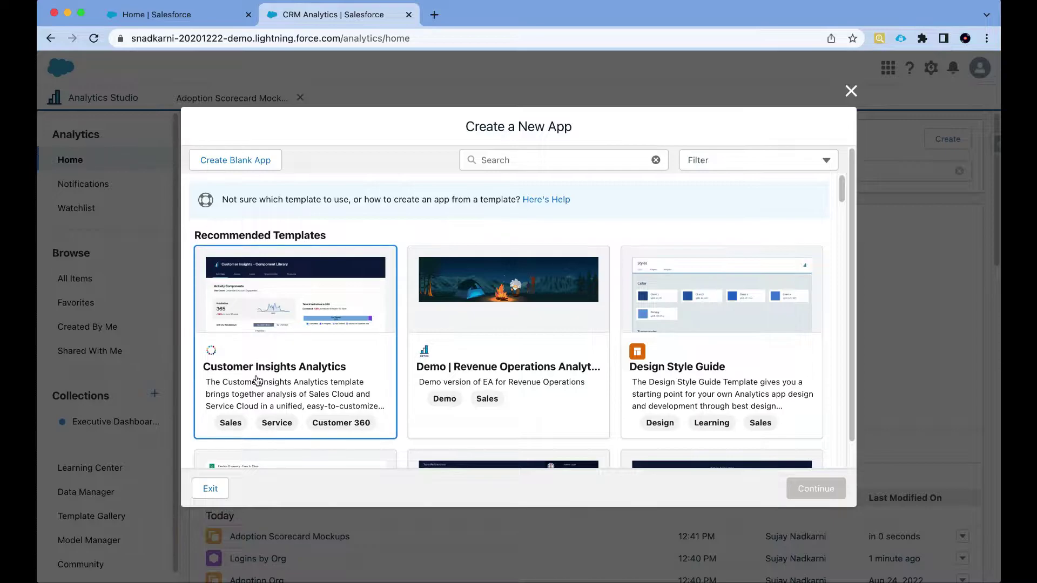
pyautogui.scroll(-2, 702, 292)
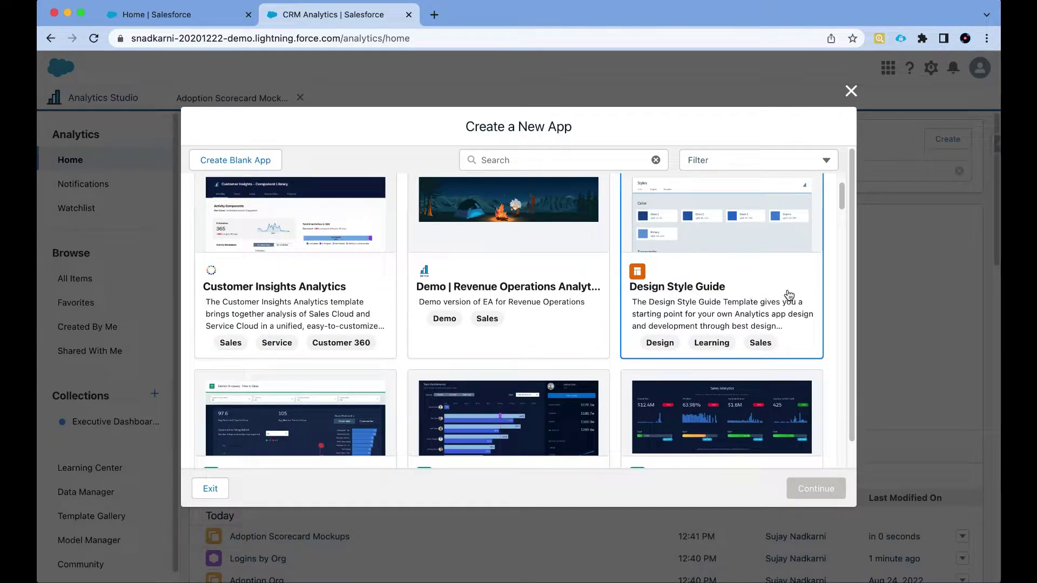
pyautogui.scroll(-5, 702, 351)
pyautogui.scroll(2, 691, 375)
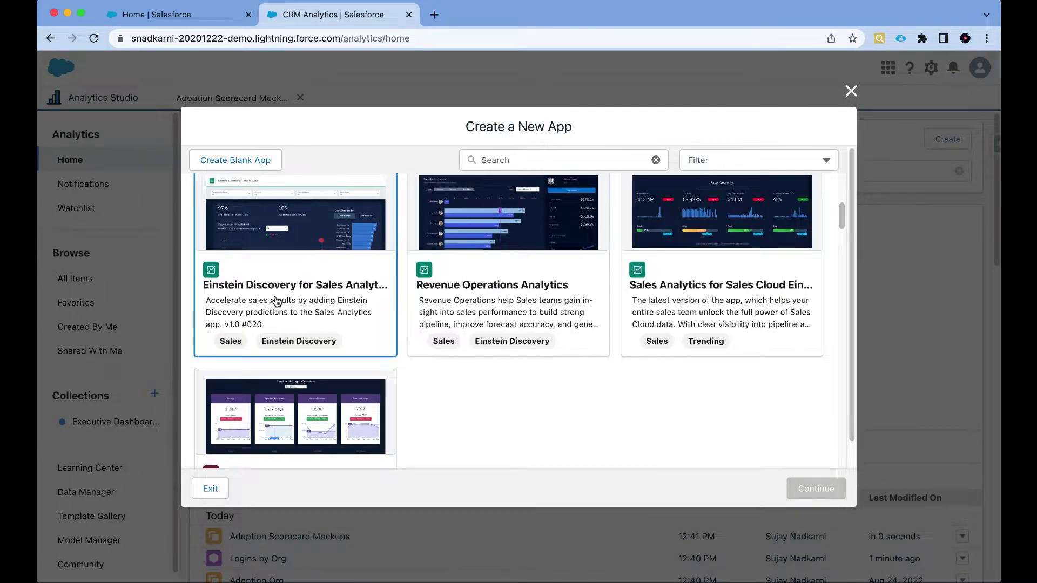
pyautogui.scroll(-3, 729, 294)
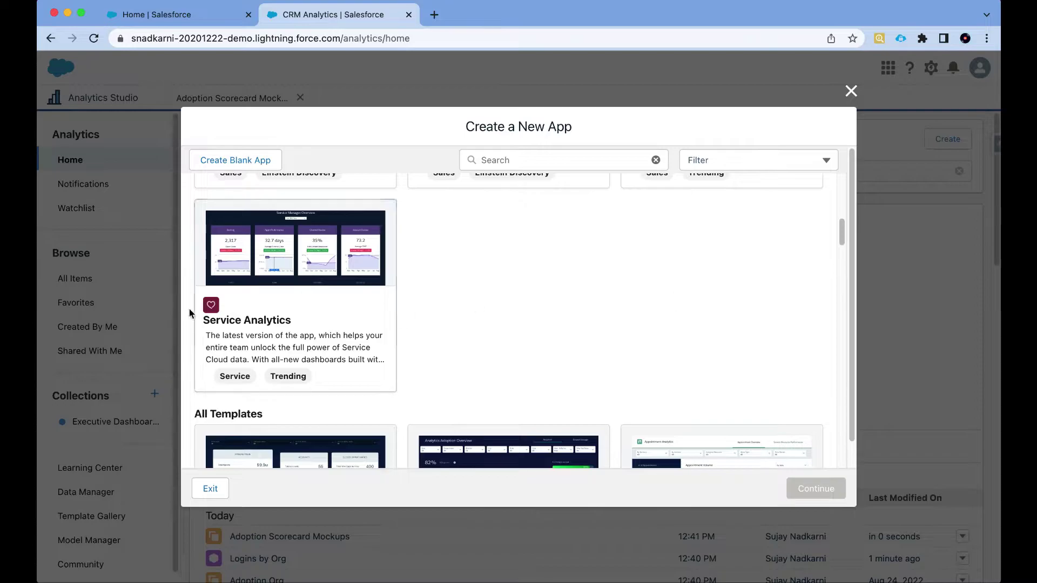
pyautogui.scroll(-4, 543, 313)
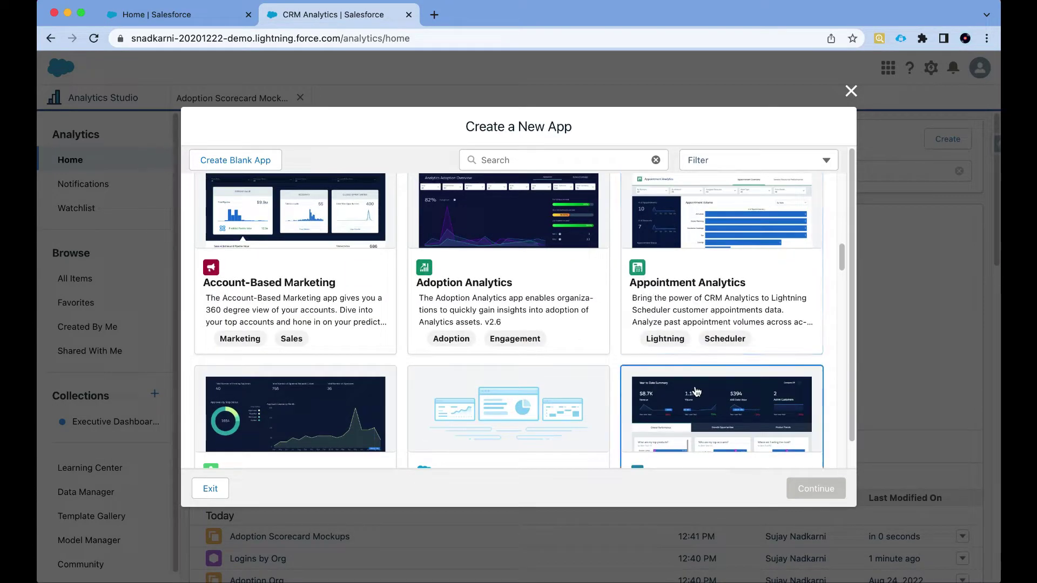
pyautogui.scroll(7, 620, 440)
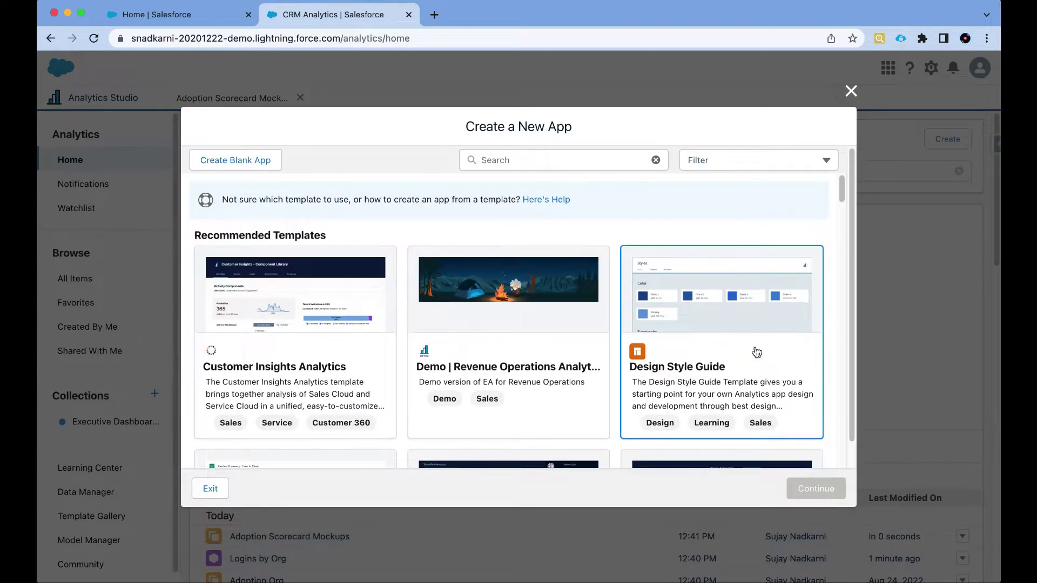
pyautogui.scroll(-3, 756, 352)
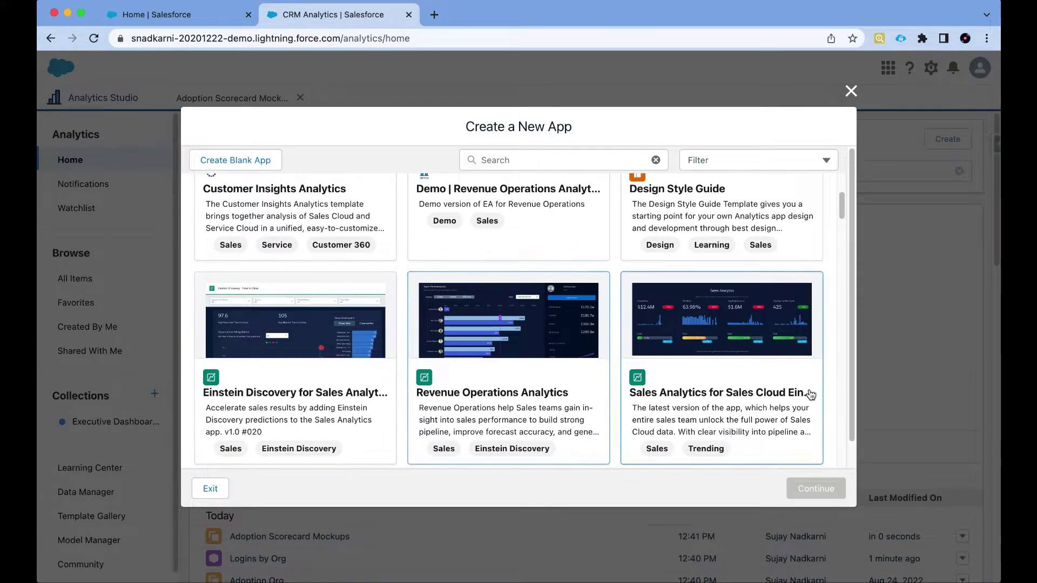
pyautogui.click(744, 401)
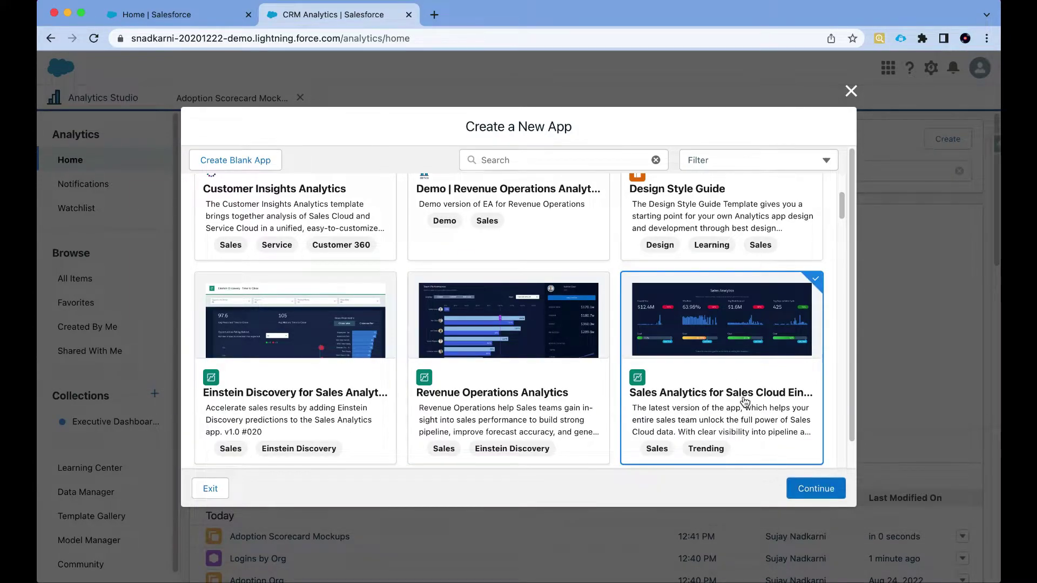
# - Review the template's details down to the Executive Overview dashboard, then proceed to the pre-install checks
pyautogui.click(816, 488)
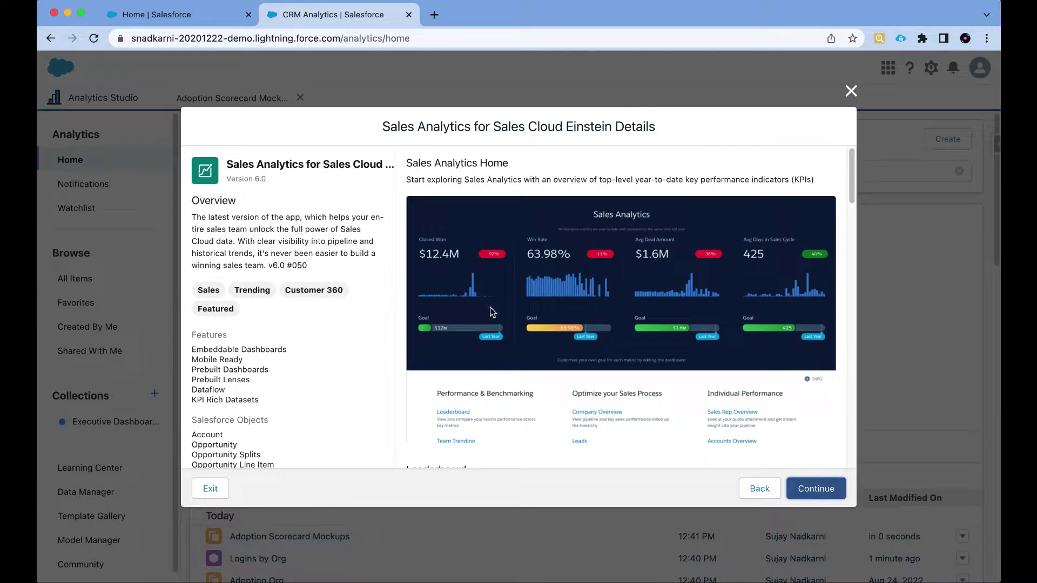
pyautogui.scroll(-1, 537, 425)
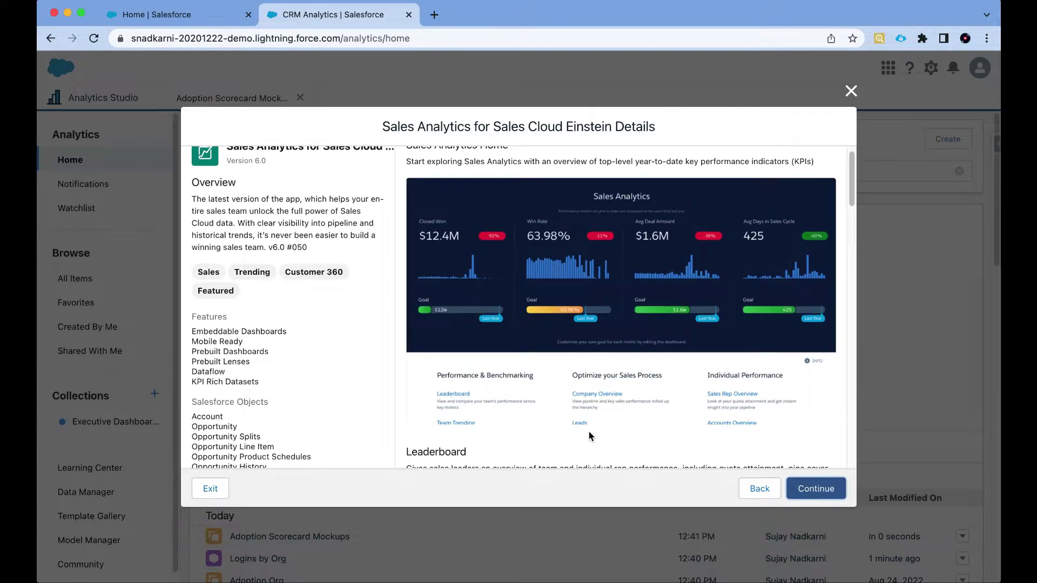
pyautogui.scroll(-8, 583, 347)
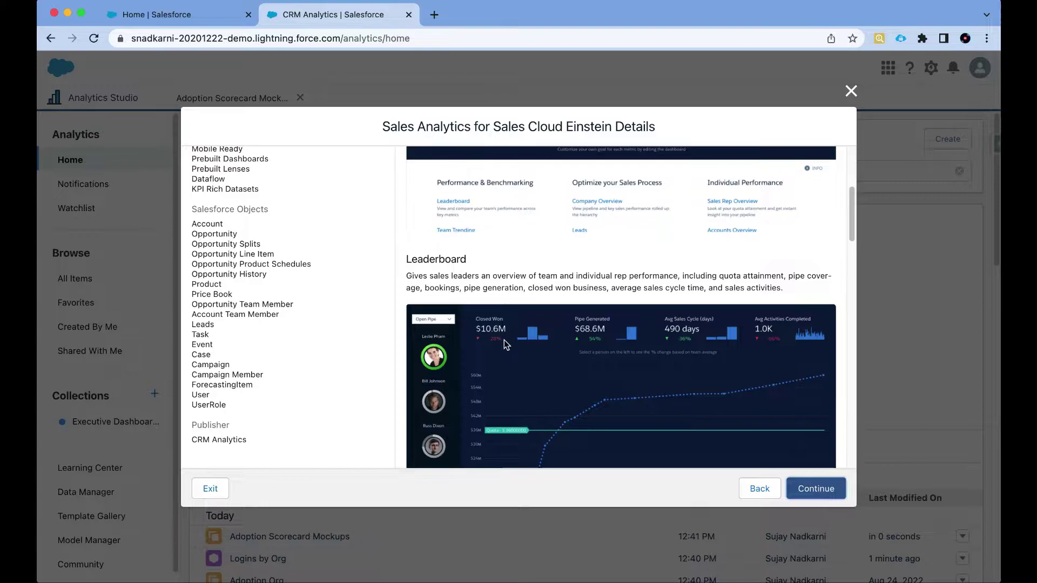
pyautogui.scroll(-5, 580, 378)
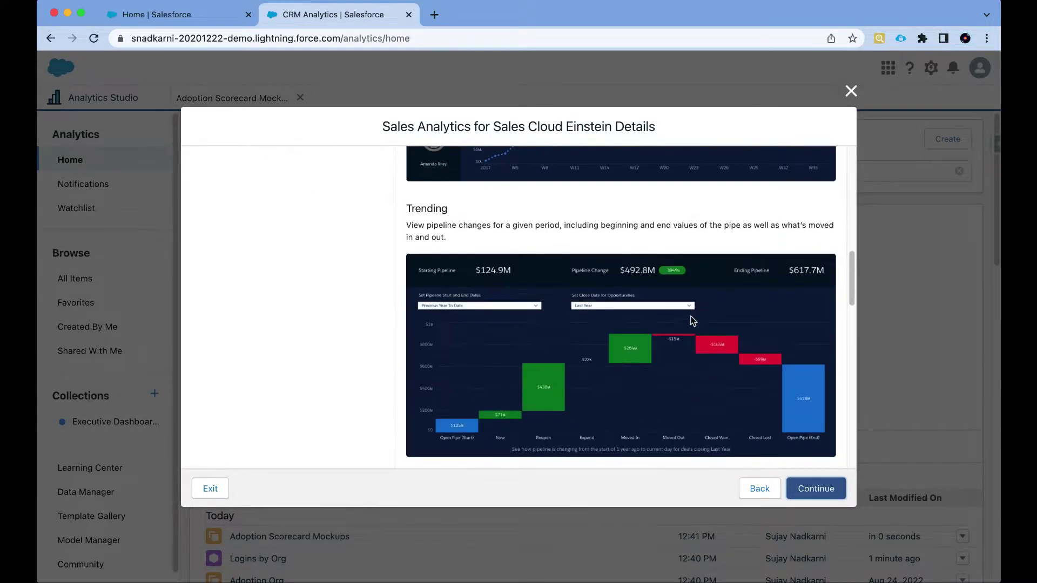
pyautogui.scroll(-6, 580, 411)
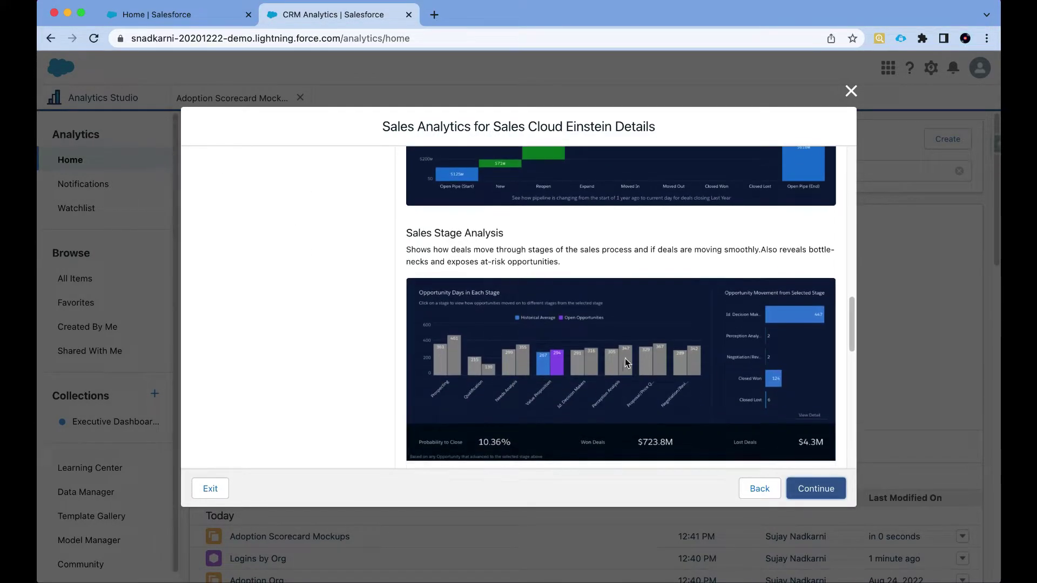
pyautogui.scroll(-9, 621, 361)
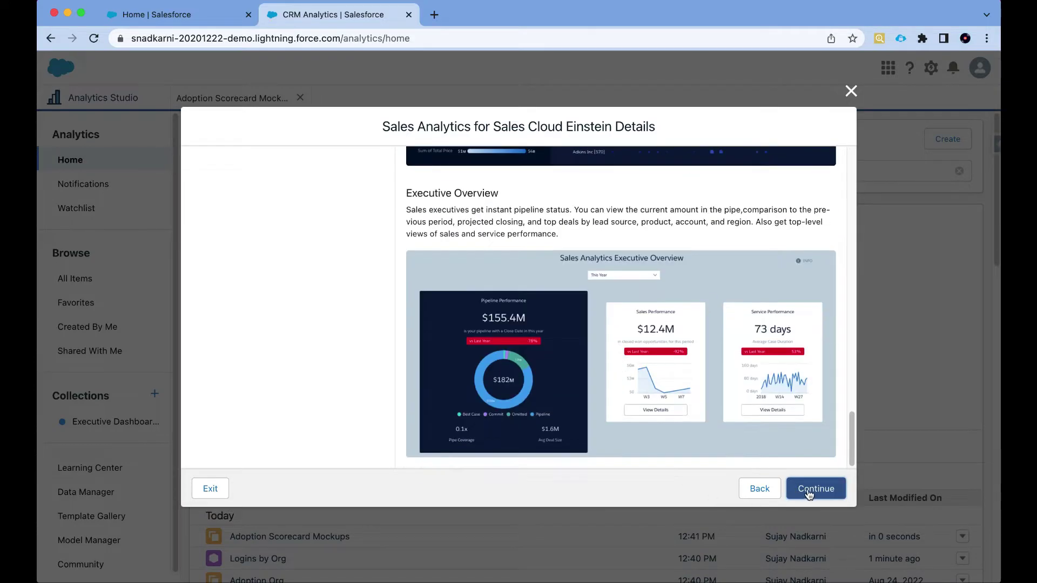
pyautogui.click(809, 495)
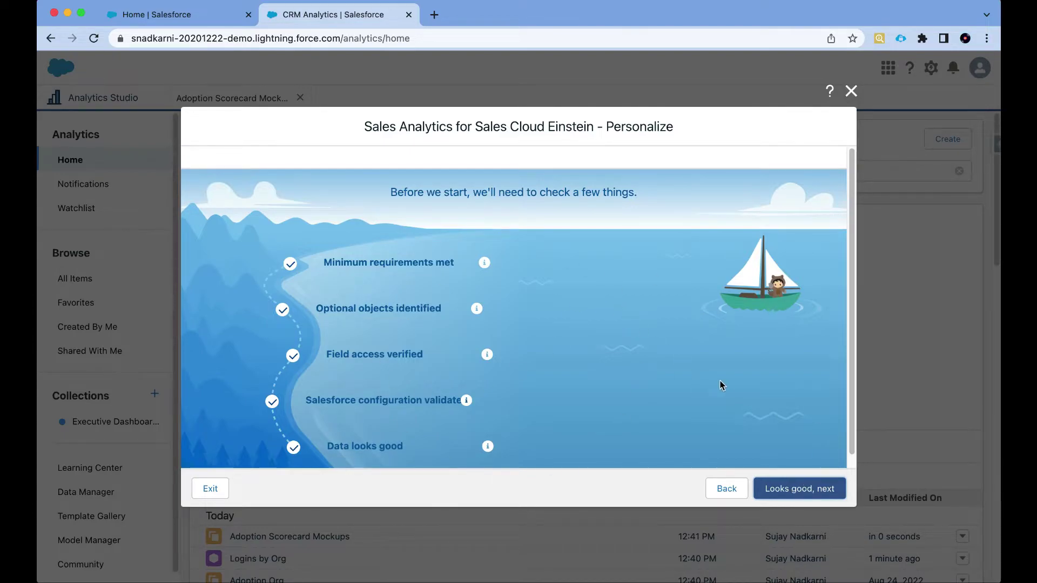
# - Accept the five passed checks and choose the Basic standard-settings option
pyautogui.click(808, 499)
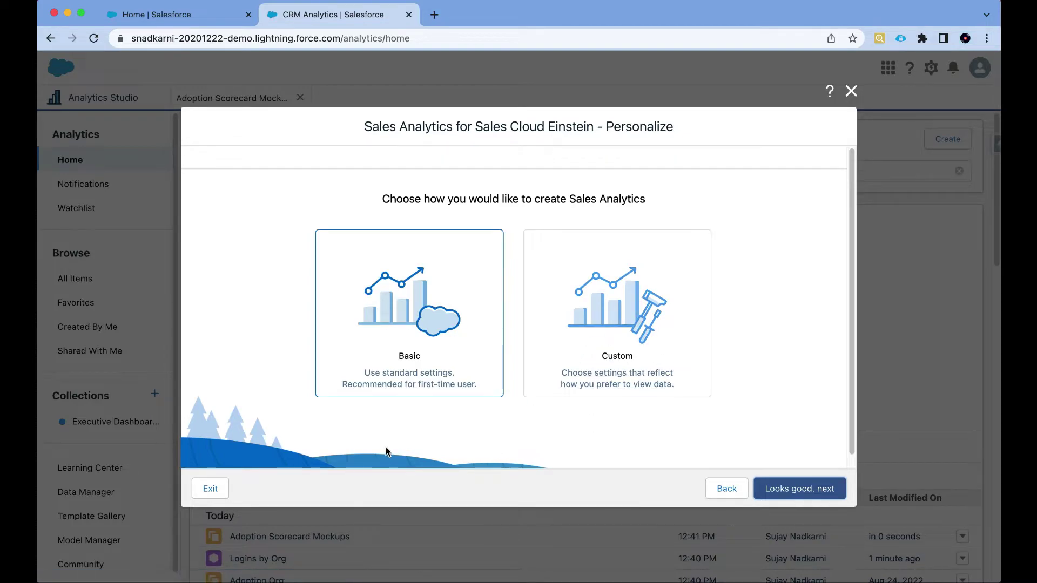
pyautogui.click(412, 354)
pyautogui.click(795, 488)
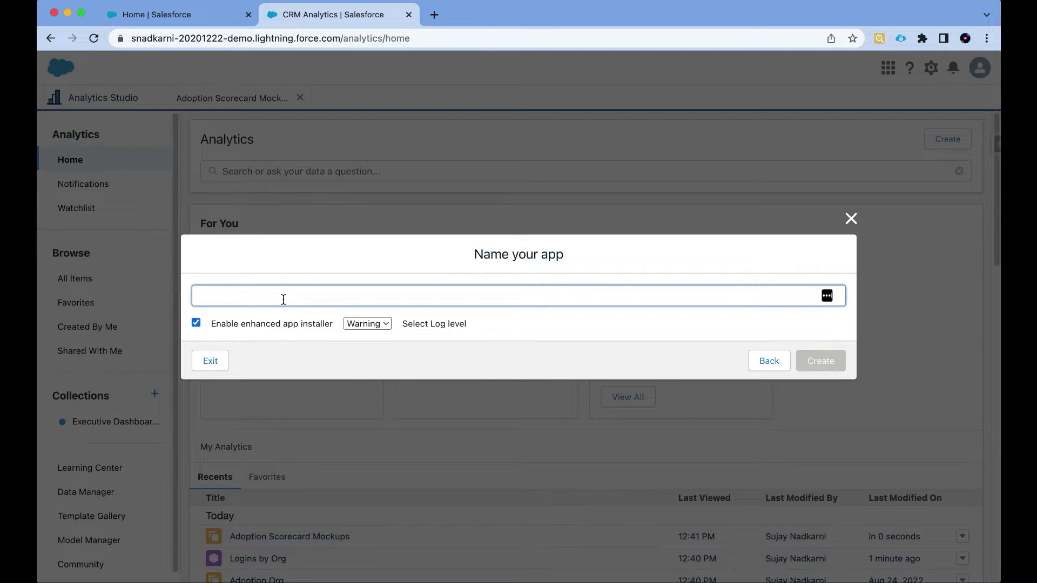
# - Create the app with the name 'Sales Analytics Demo App'
pyautogui.write('Sales Analytics Dem')
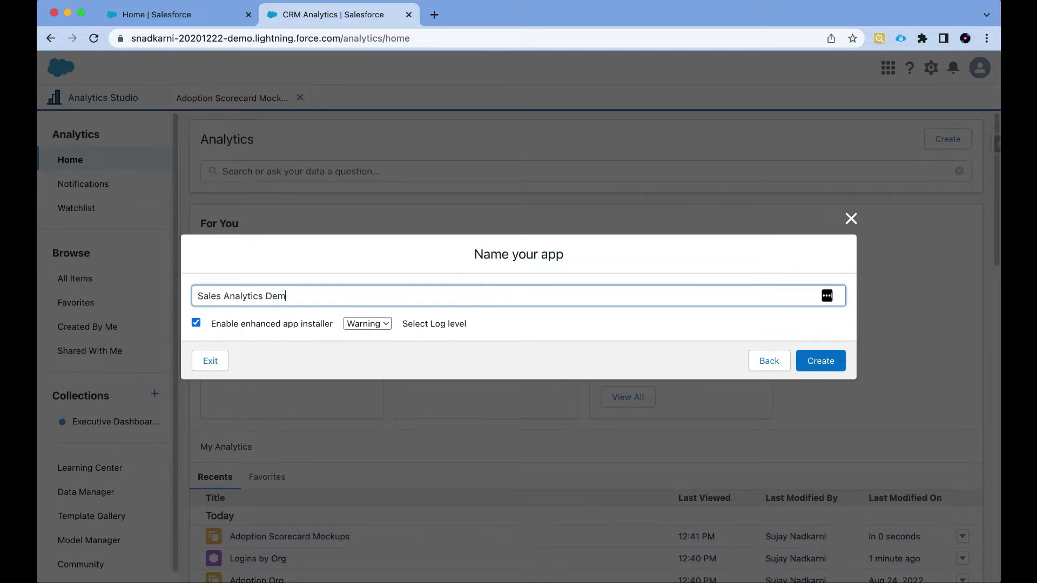
pyautogui.write('o App')
pyautogui.click(816, 359)
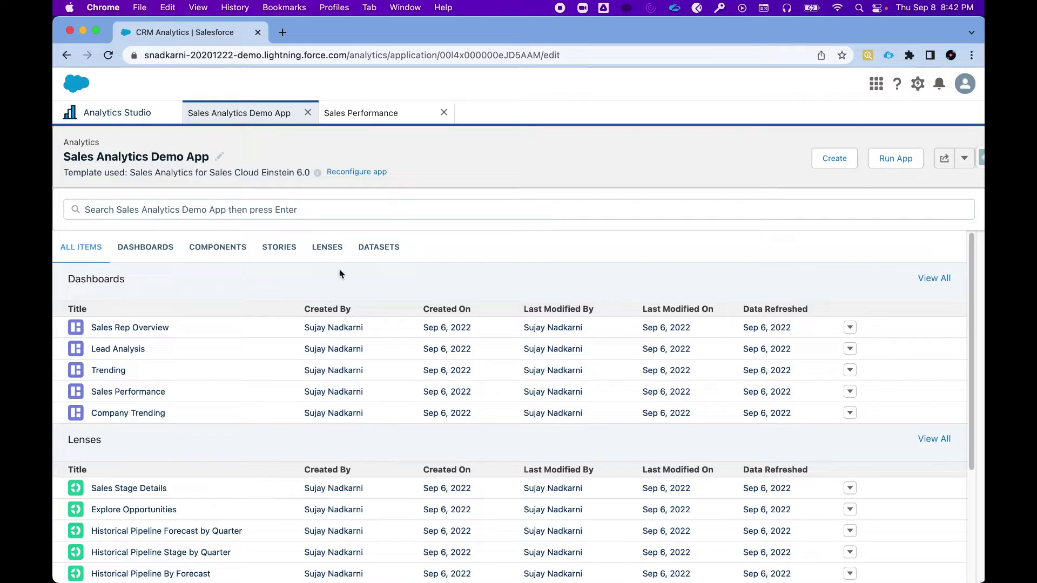
# - Open the Sales Performance dashboard in the finished Sales Analytics Demo App
pyautogui.click(366, 119)
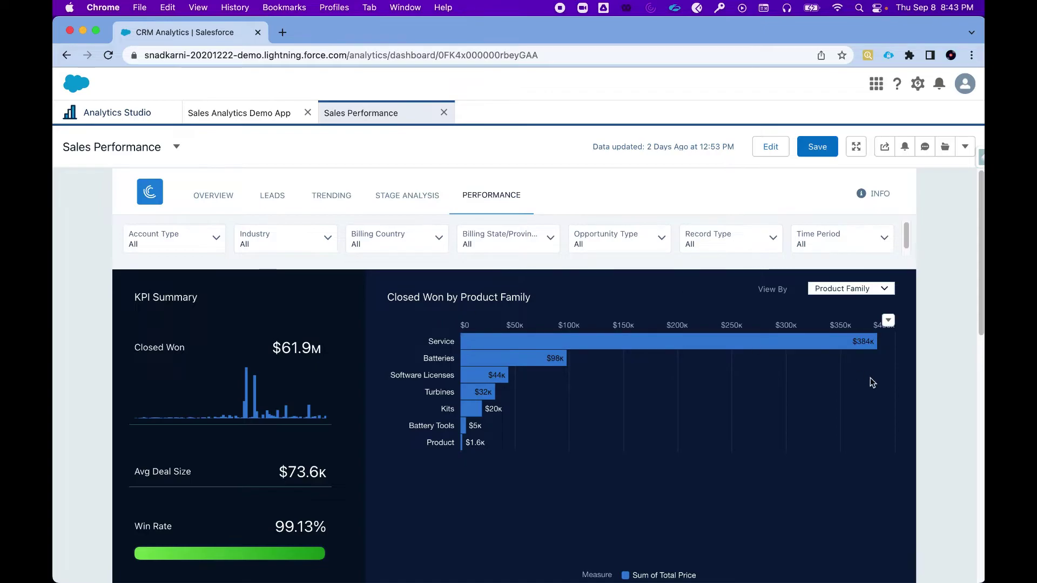
# - Scroll to the Opportunity Details table, highlight its title, then return to the Sales Analytics Demo App list
pyautogui.scroll(-1, 130, 324)
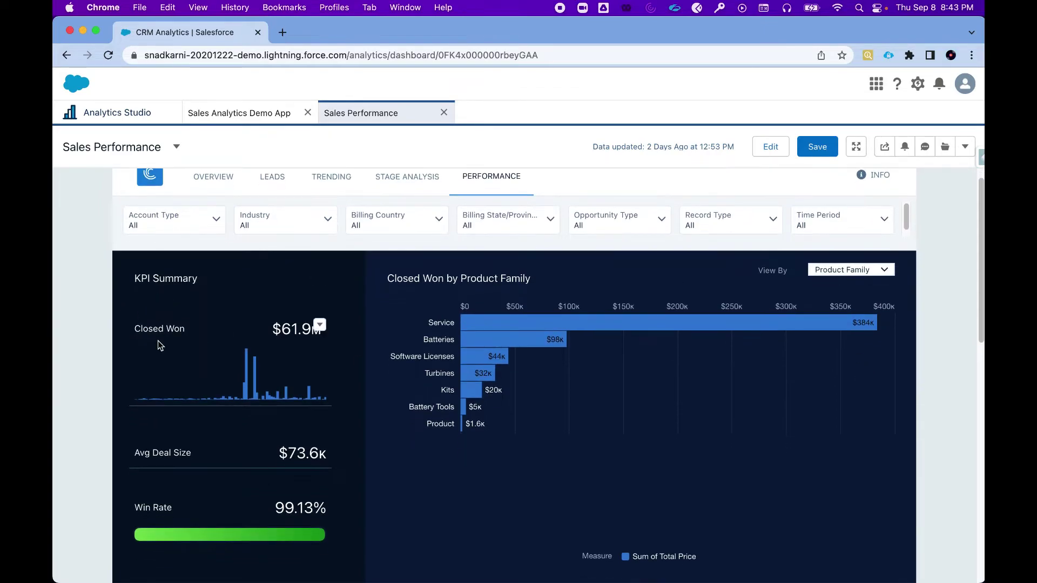
pyautogui.scroll(-3, 119, 416)
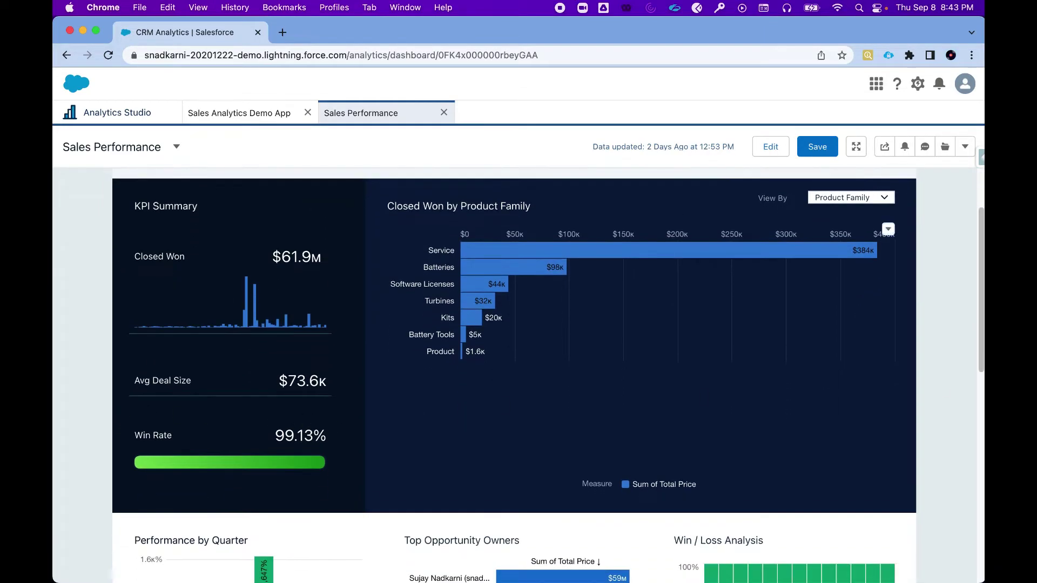
pyautogui.scroll(-3, 300, 550)
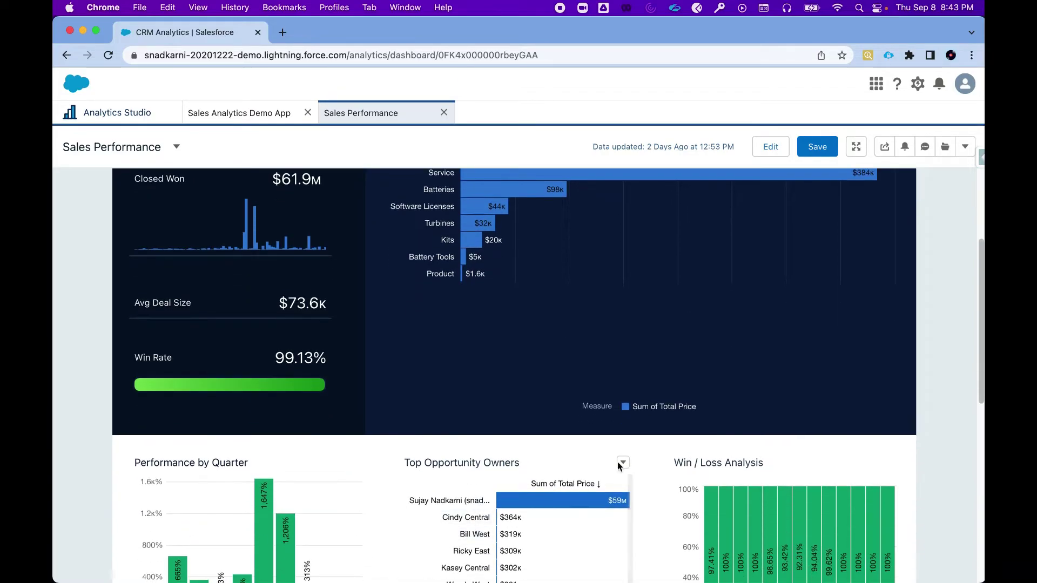
pyautogui.scroll(-5, 896, 445)
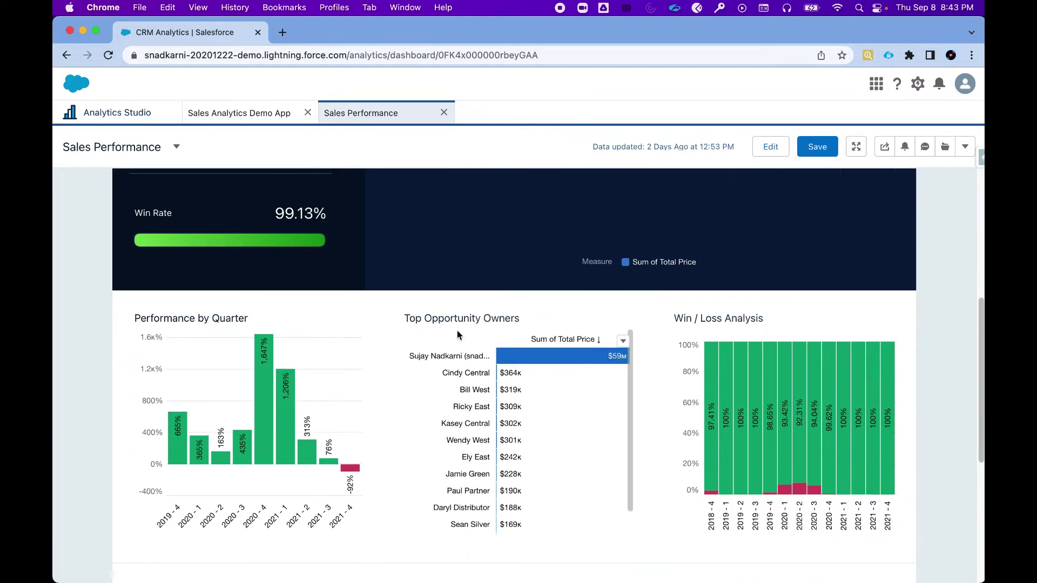
pyautogui.scroll(-3, 975, 415)
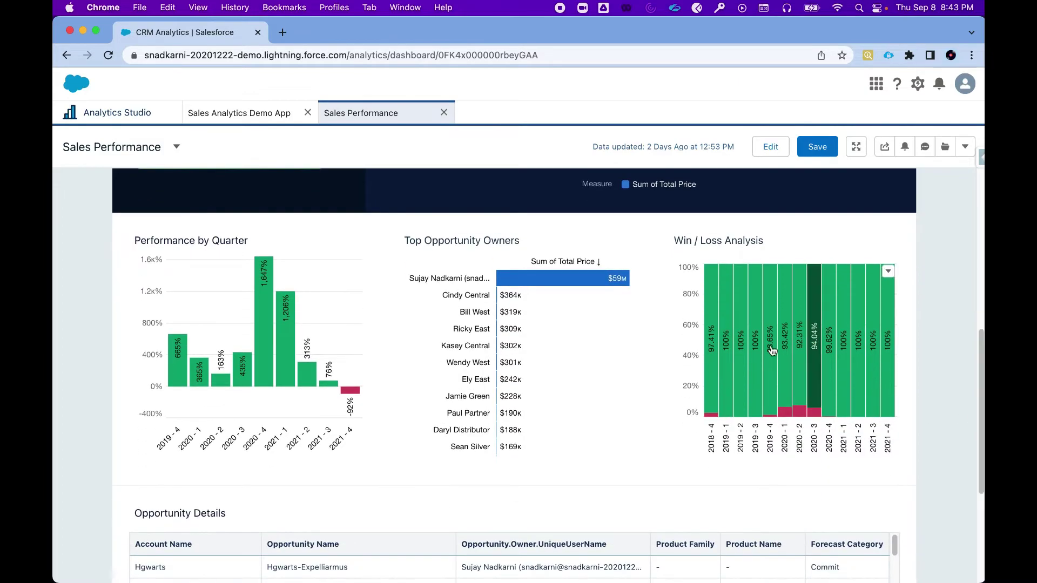
pyautogui.scroll(-8, 960, 421)
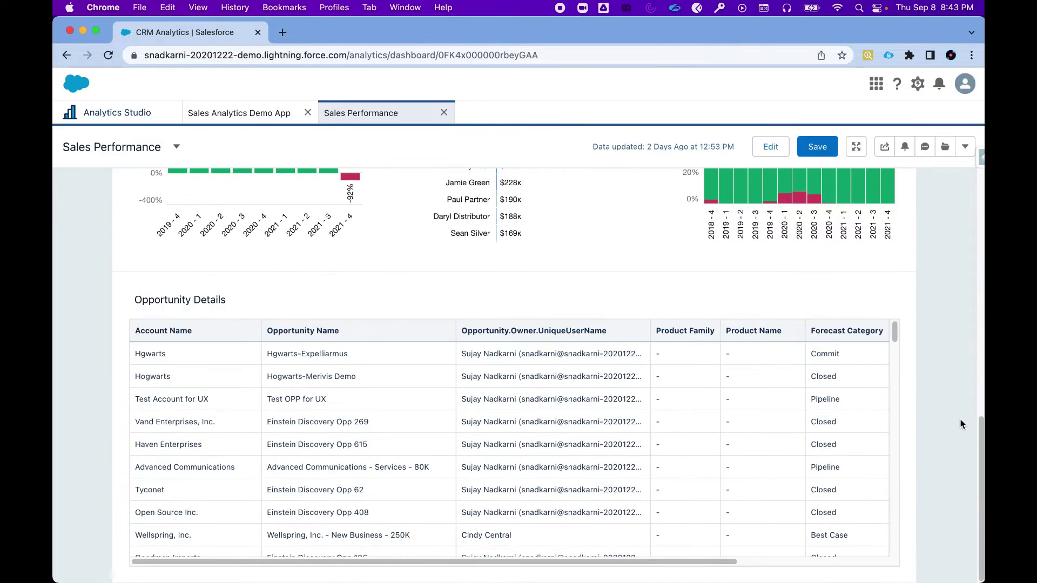
pyautogui.moveTo(133, 306); pyautogui.dragTo(268, 307)
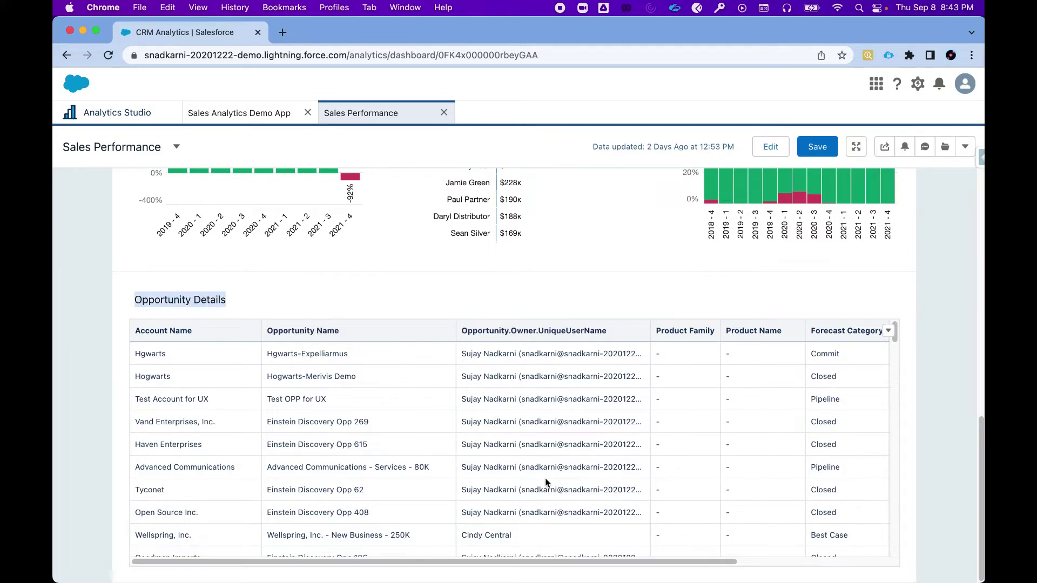
pyautogui.click(255, 112)
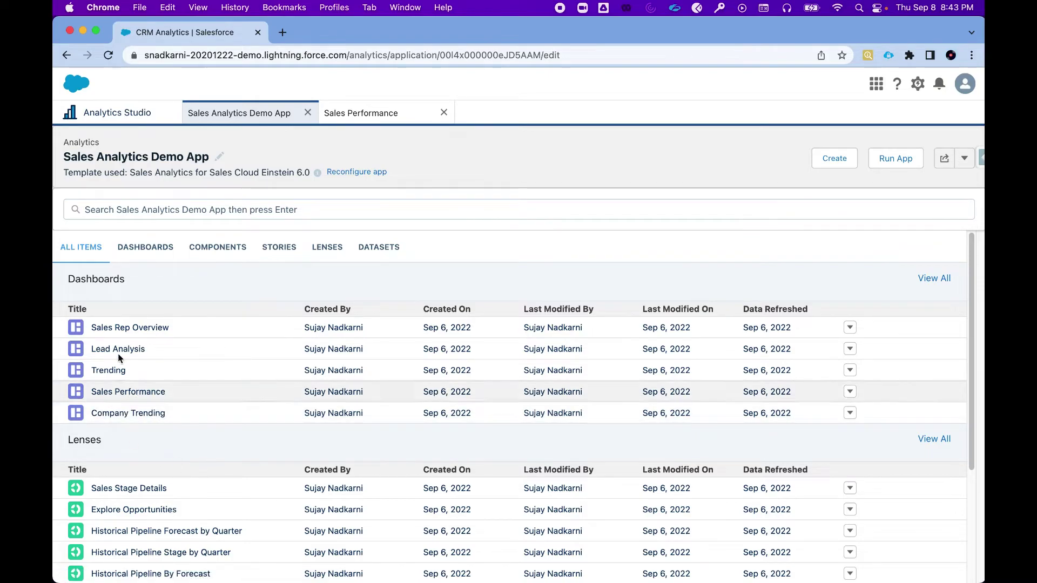
# - Scroll past dashboards and lenses to show the Leads, Accounts, Activities, Opportunity Splits and Pipeline Trending datasets
pyautogui.scroll(-3, 166, 435)
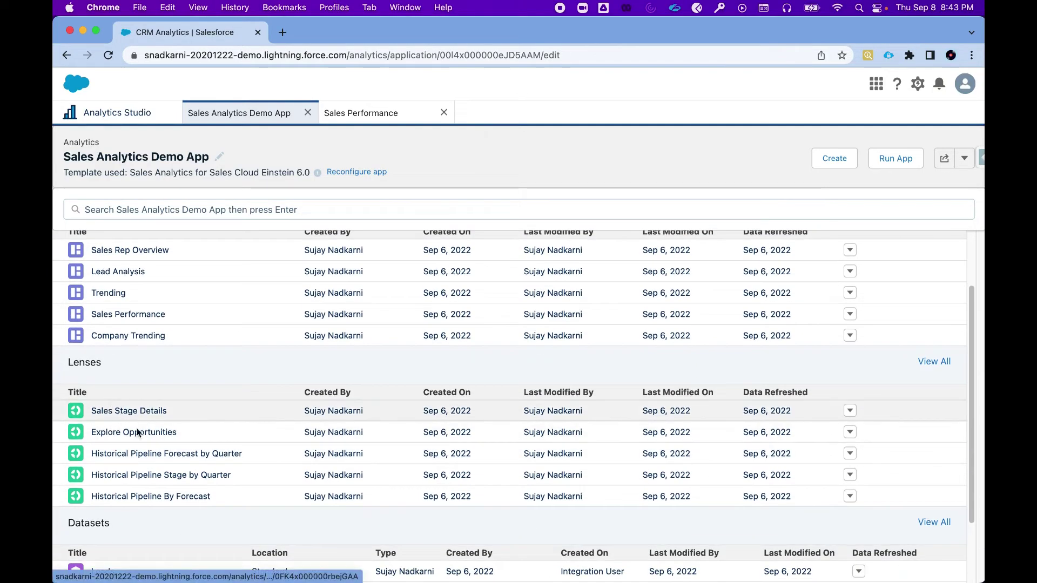
pyautogui.scroll(-3, 162, 435)
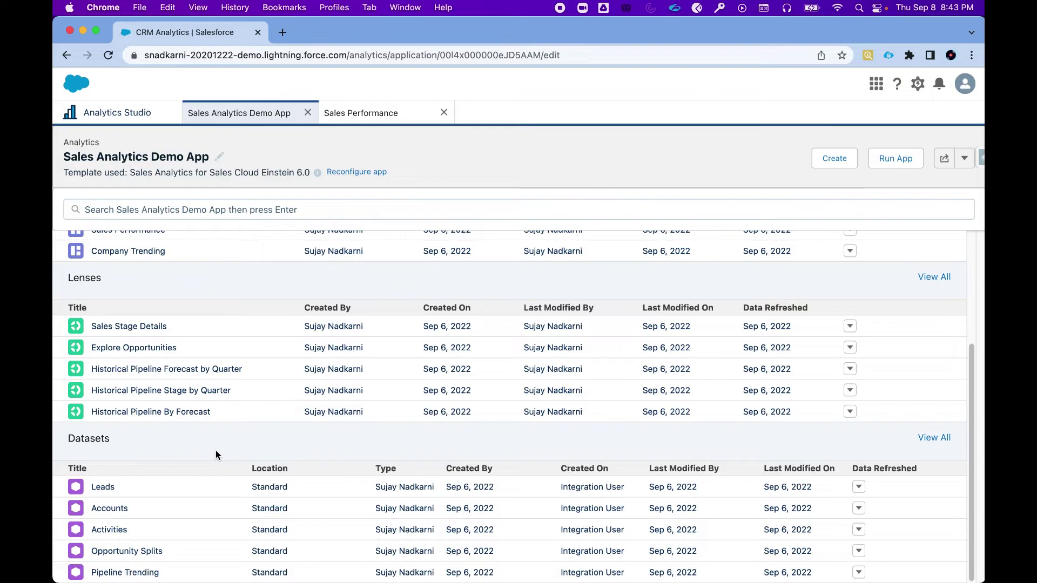
pyautogui.scroll(6, 215, 450)
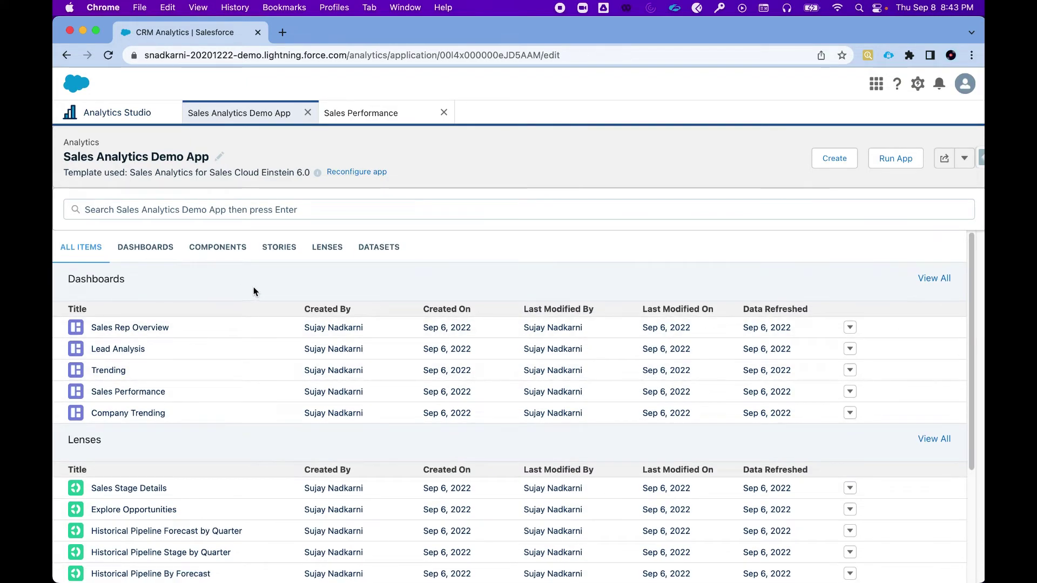
pyautogui.scroll(-3, 248, 431)
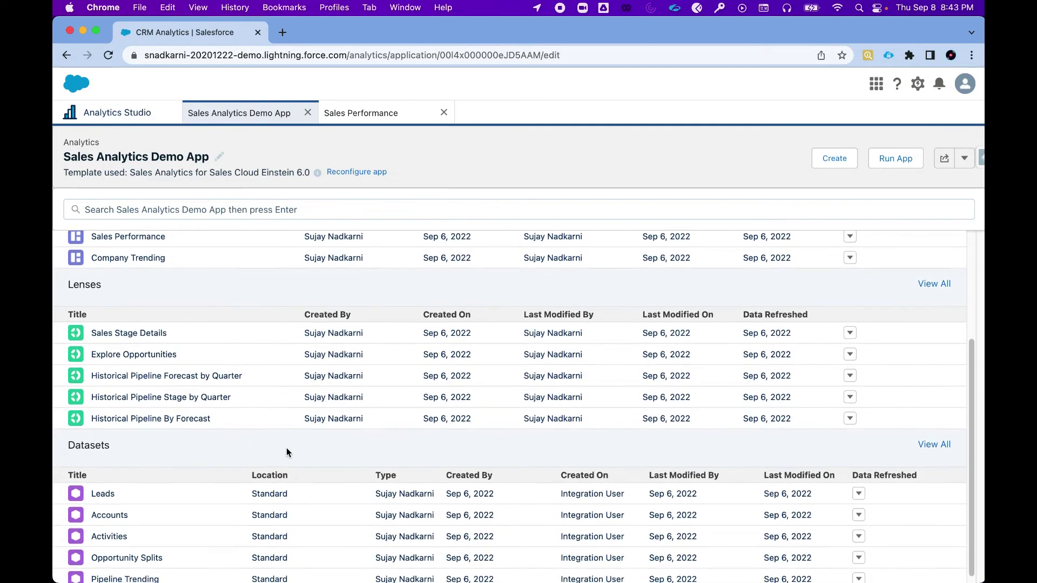